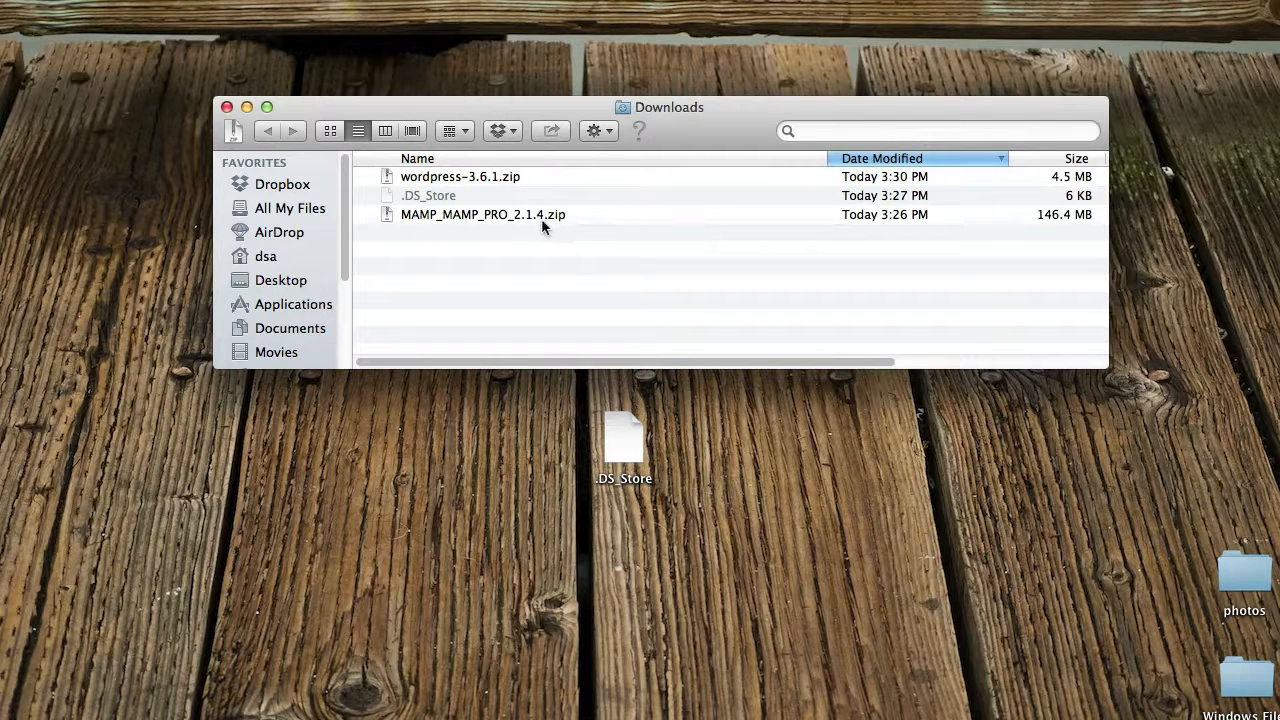
Extract the MAMP_MAMP_PRO_2.1.4.zip and wordpress-3.6.1.zip archives in the Downloads folder.
double_click(453, 215)
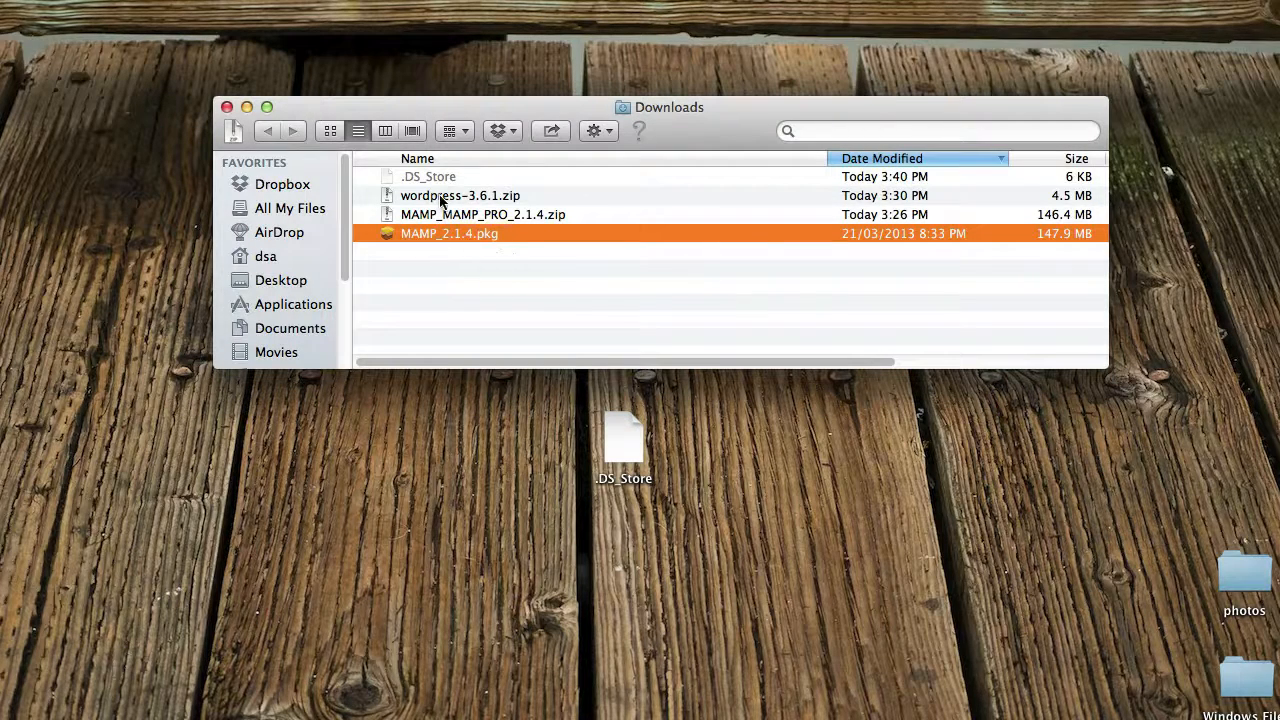
double_click(445, 197)
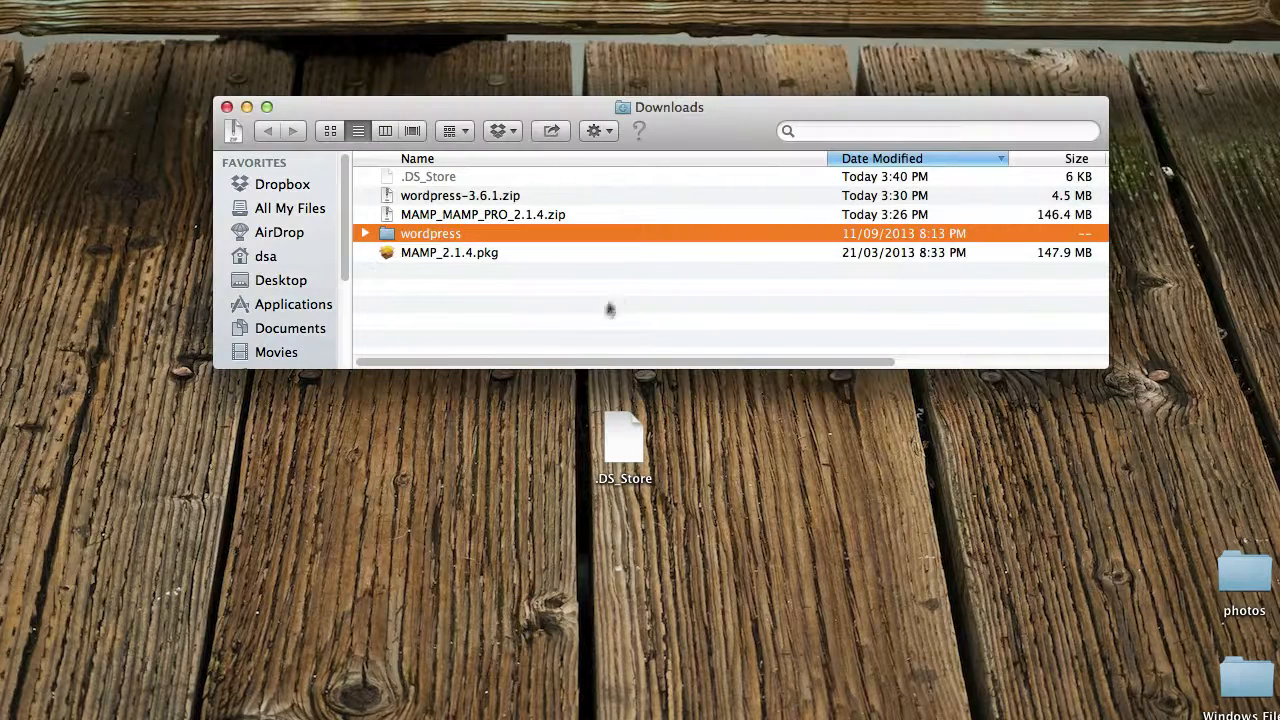
left_click(546, 302)
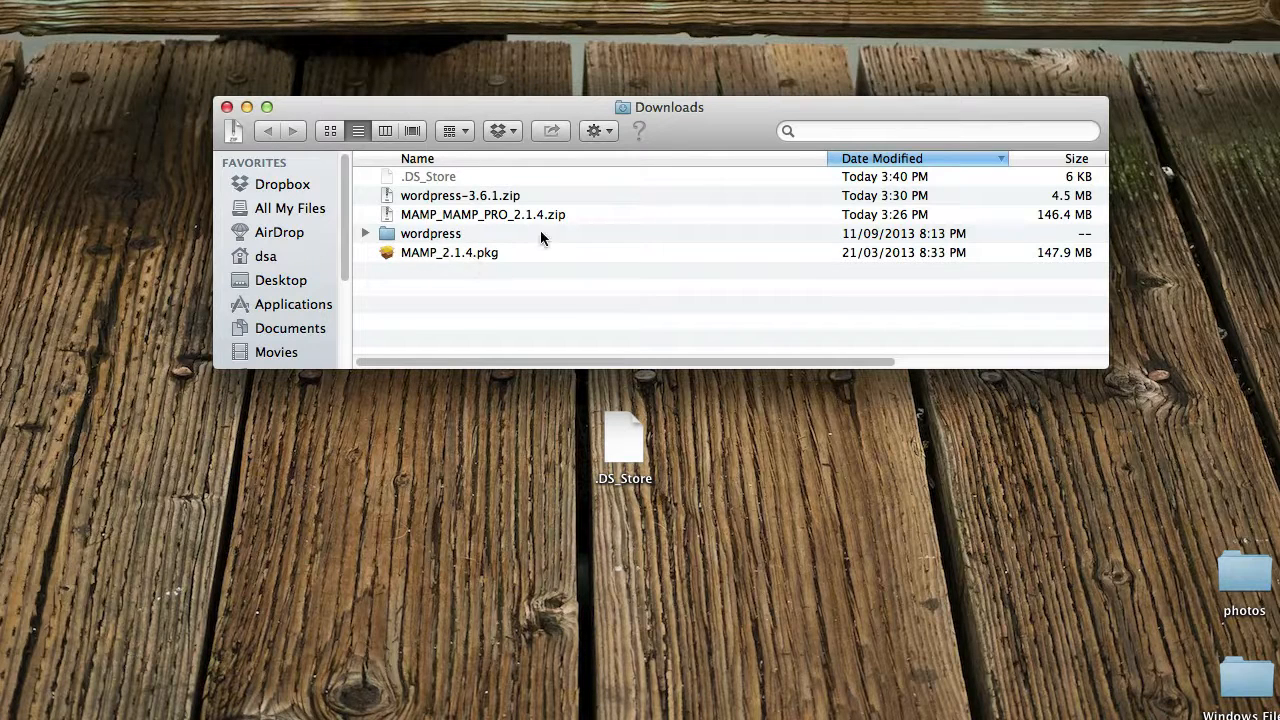
Launch the MAMP_2.1.4.pkg installer, proceed past the introduction and read-me pages, and agree to the software license.
left_click(421, 256)
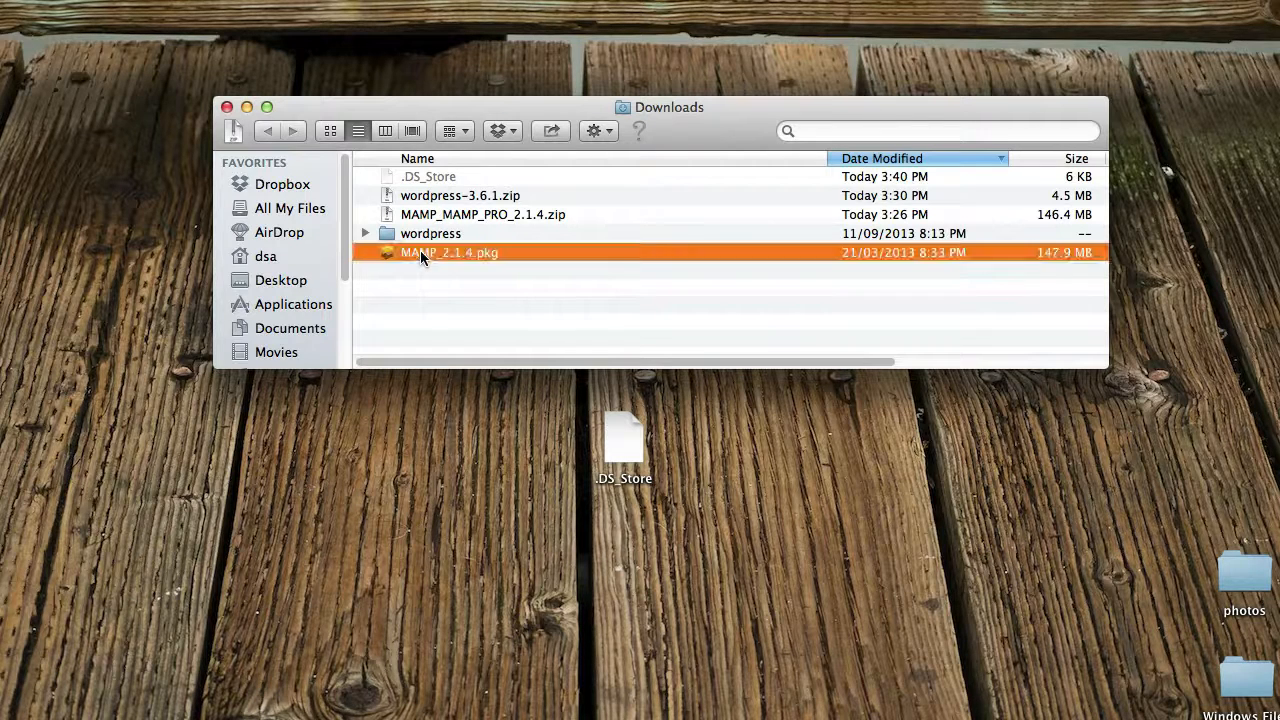
double_click(420, 253)
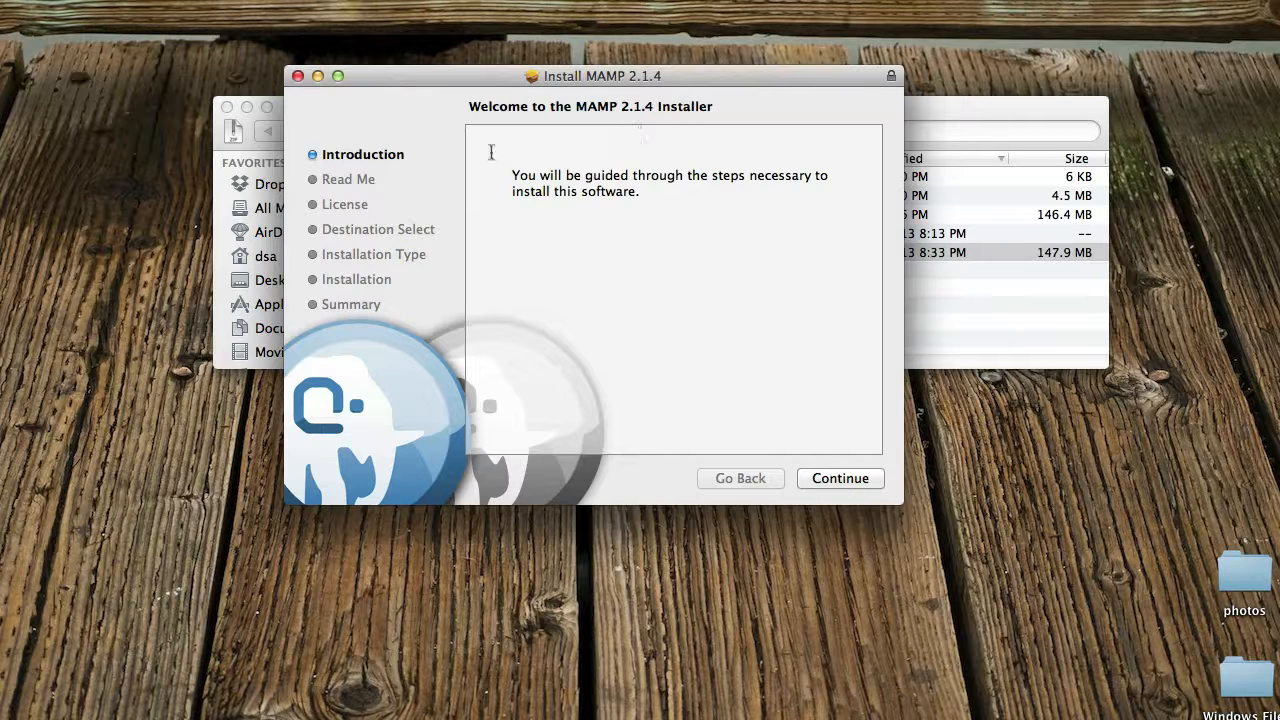
left_click(829, 478)
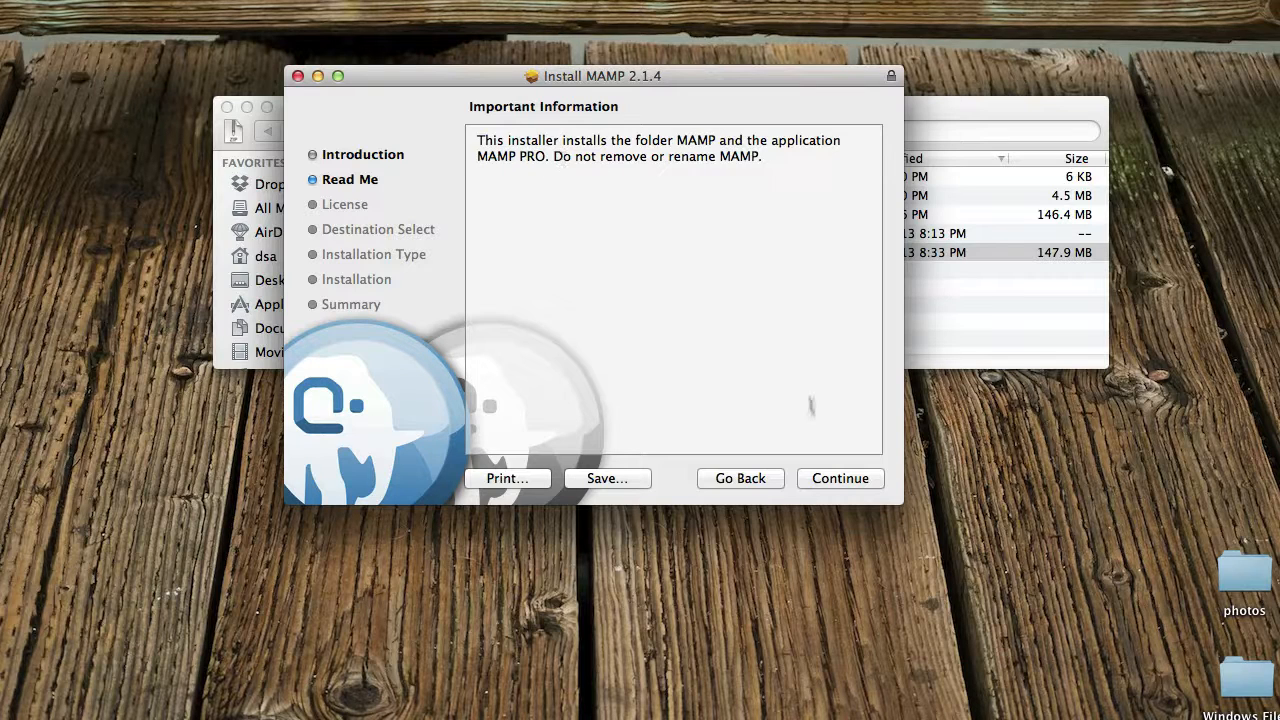
left_click(829, 478)
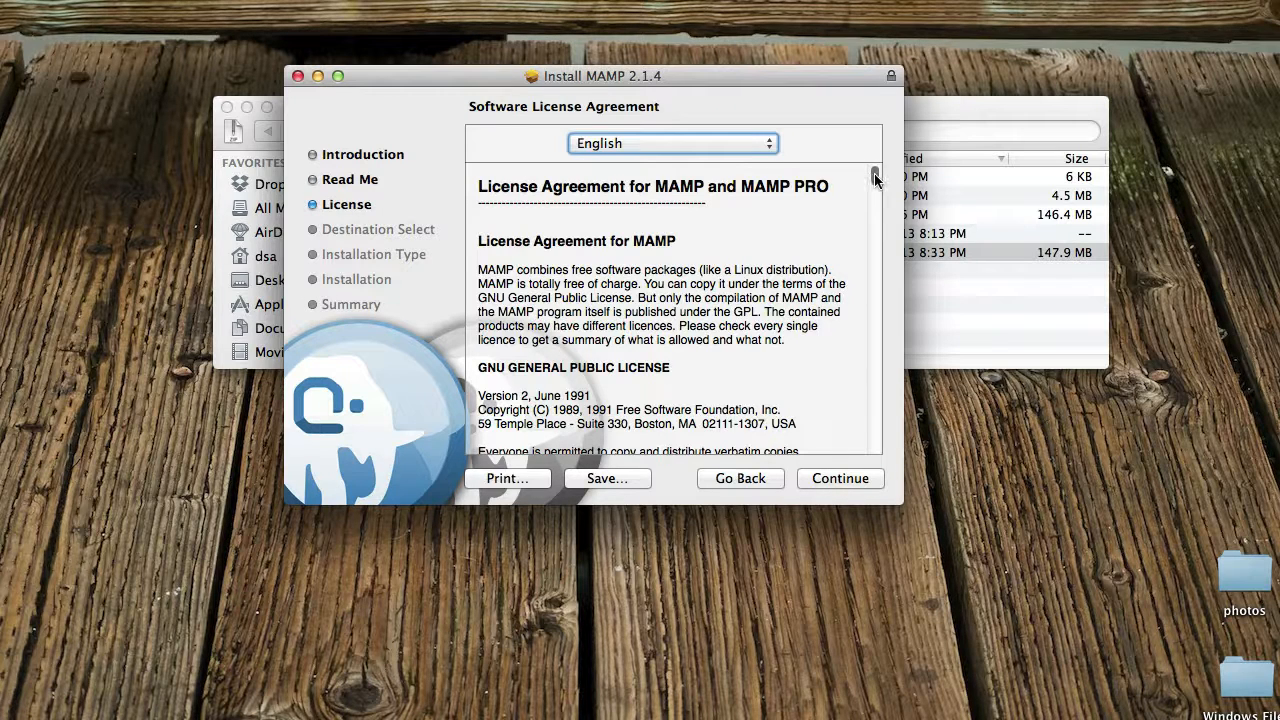
left_click_drag(874, 177, 881, 477)
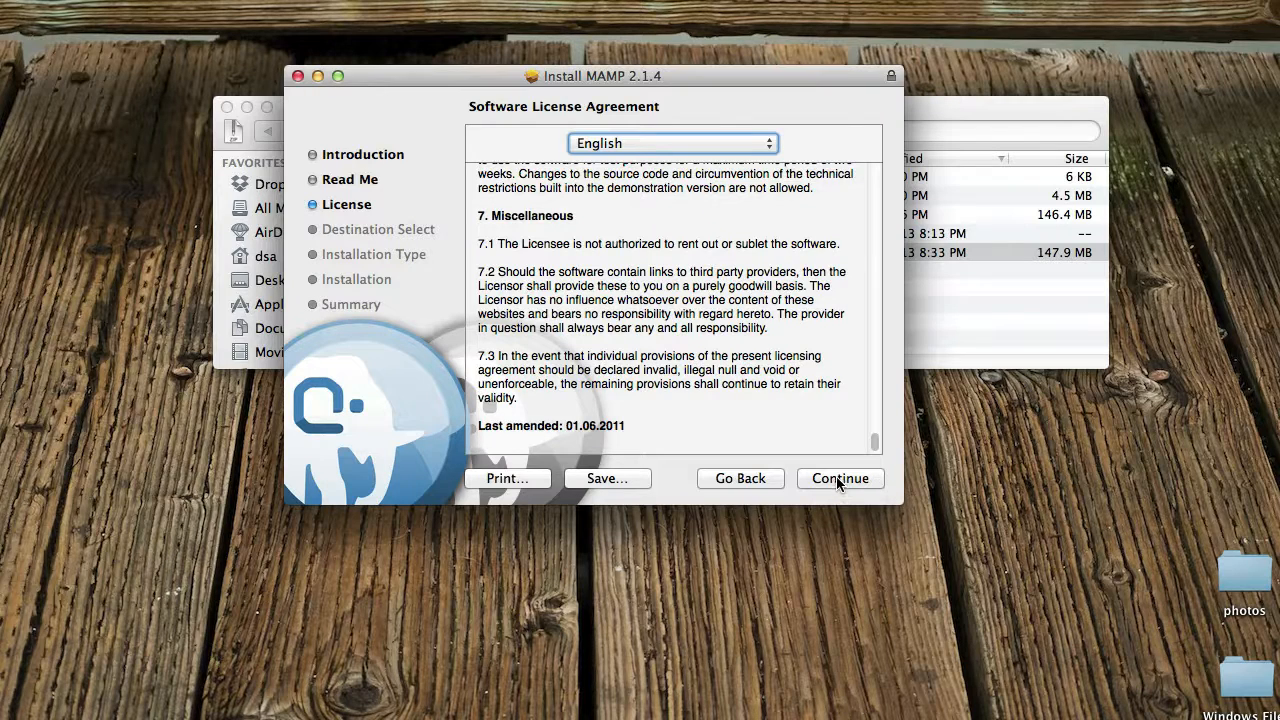
left_click(840, 479)
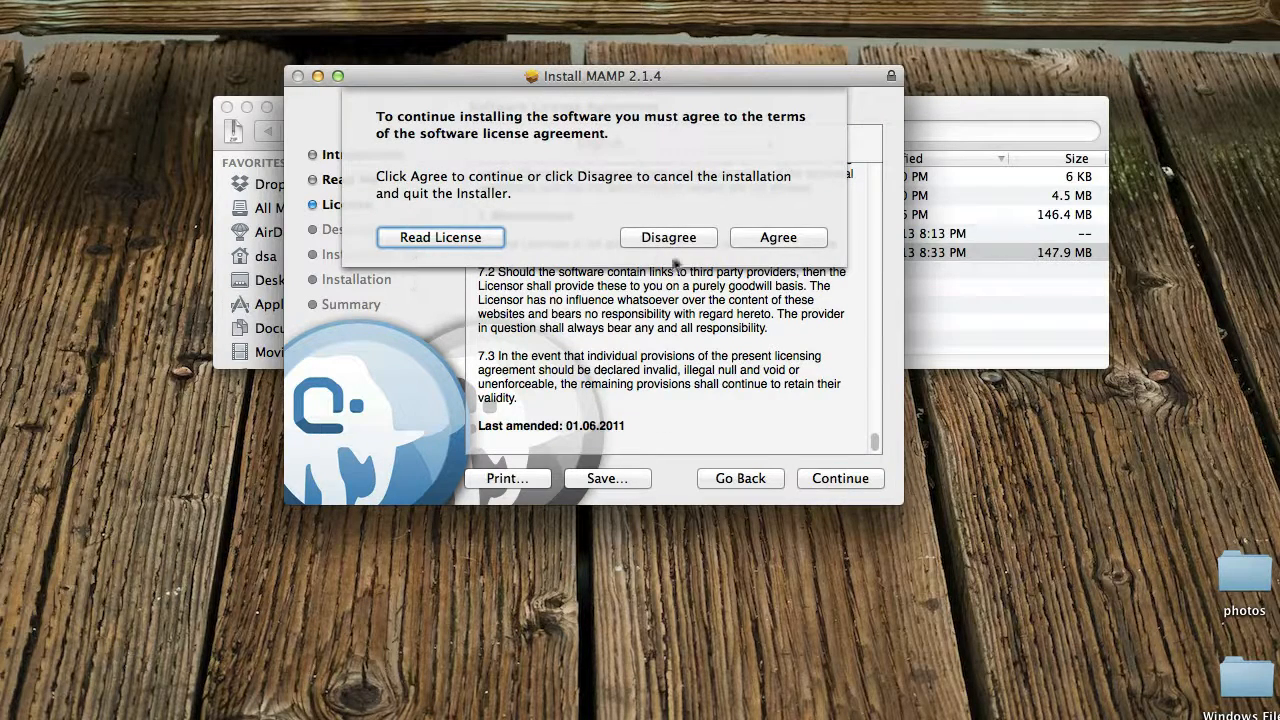
left_click(752, 237)
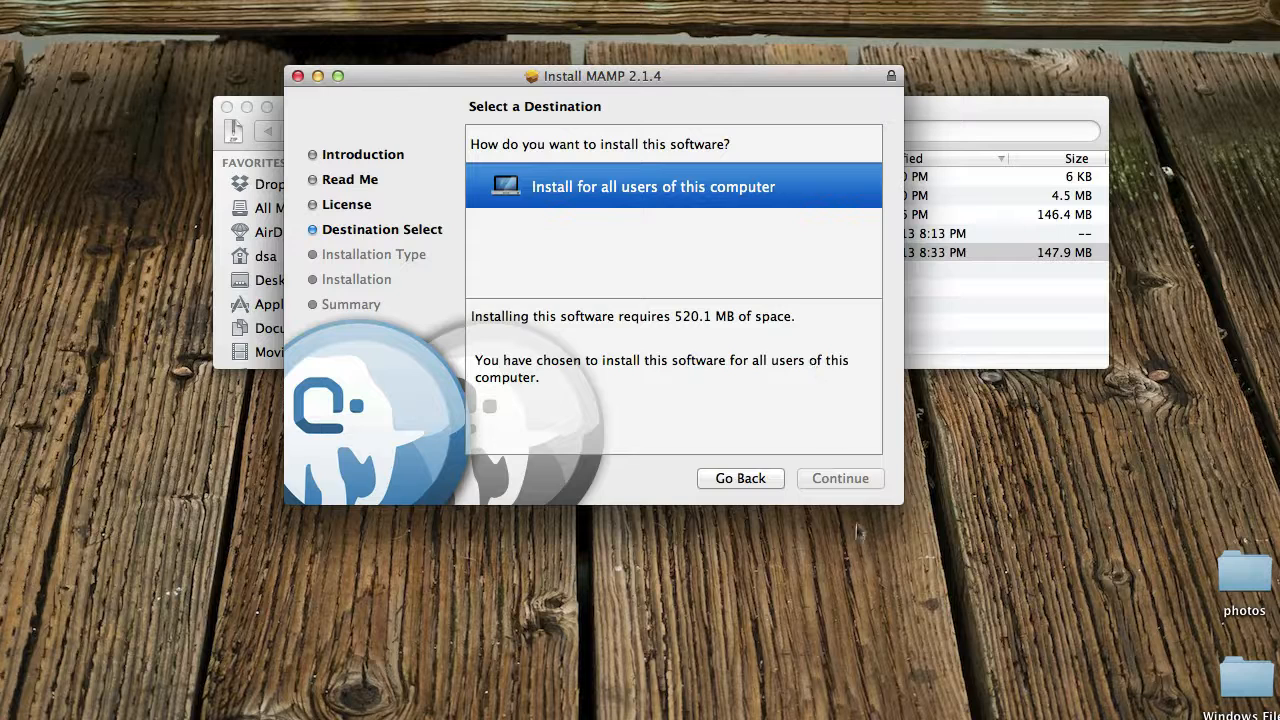
Choose to install MAMP for all users of this computer, rechecking the install location, and proceed with the standard installation.
left_click(640, 183)
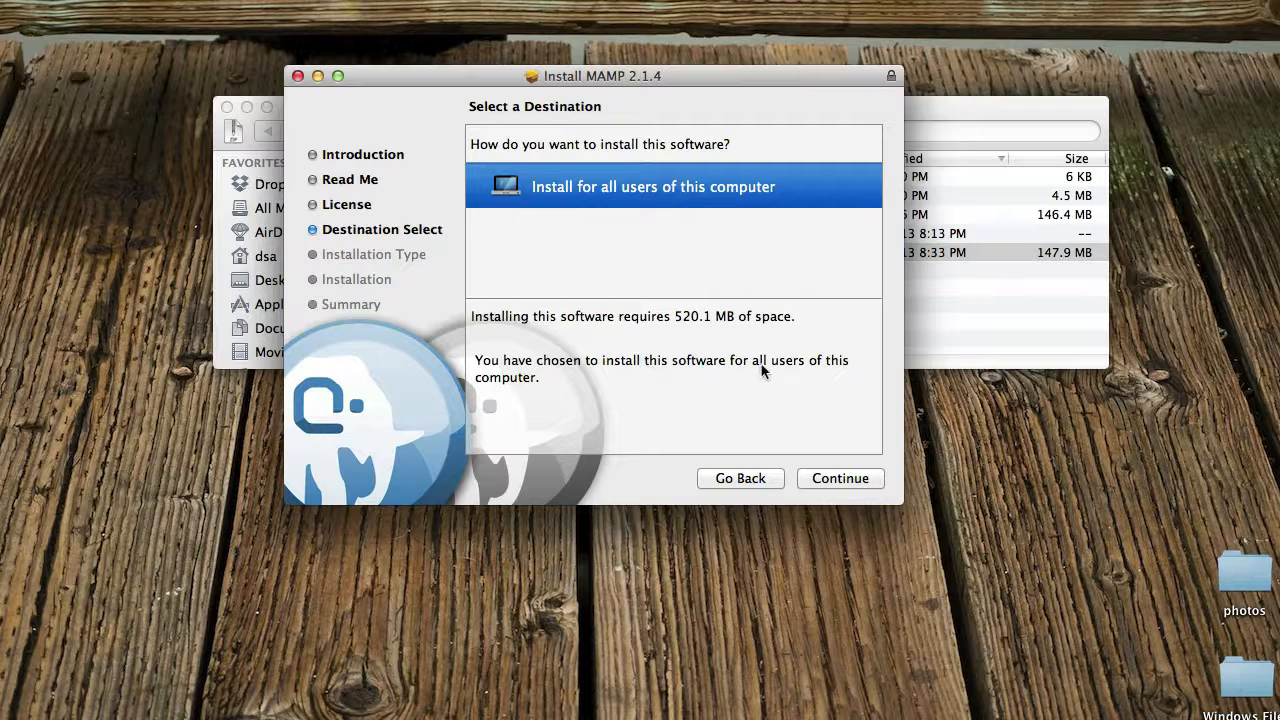
left_click(835, 482)
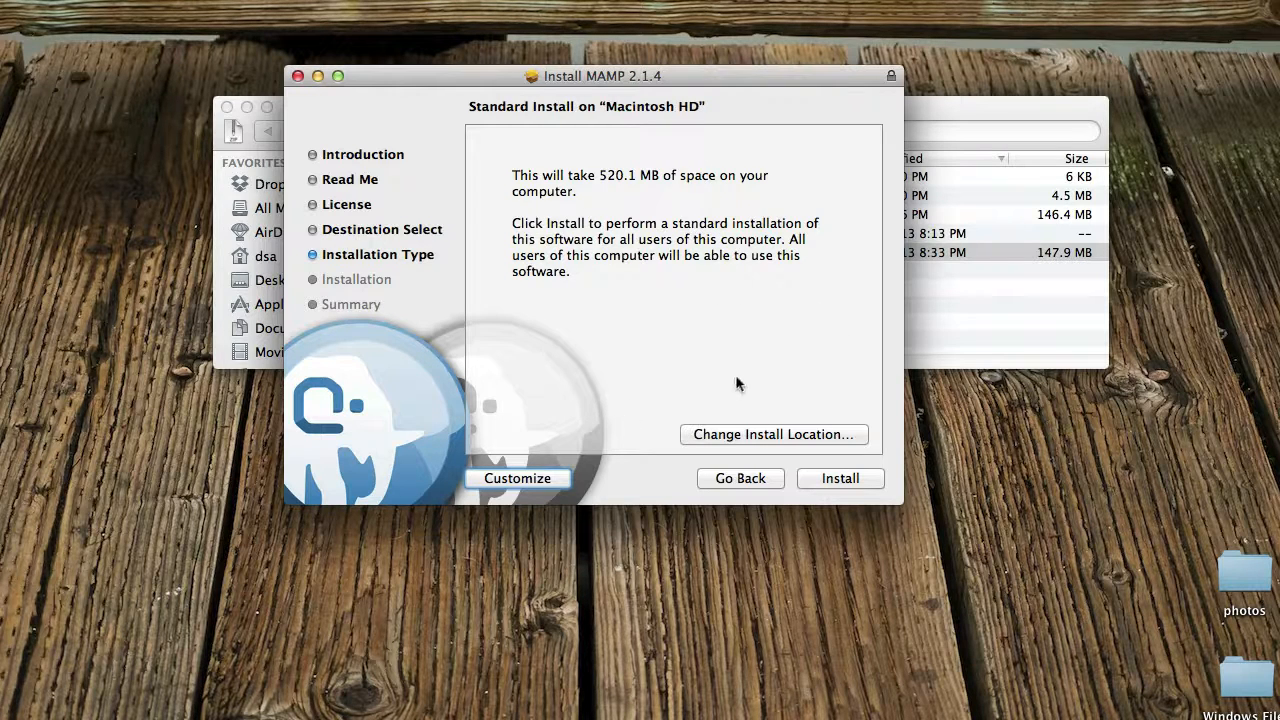
left_click(770, 436)
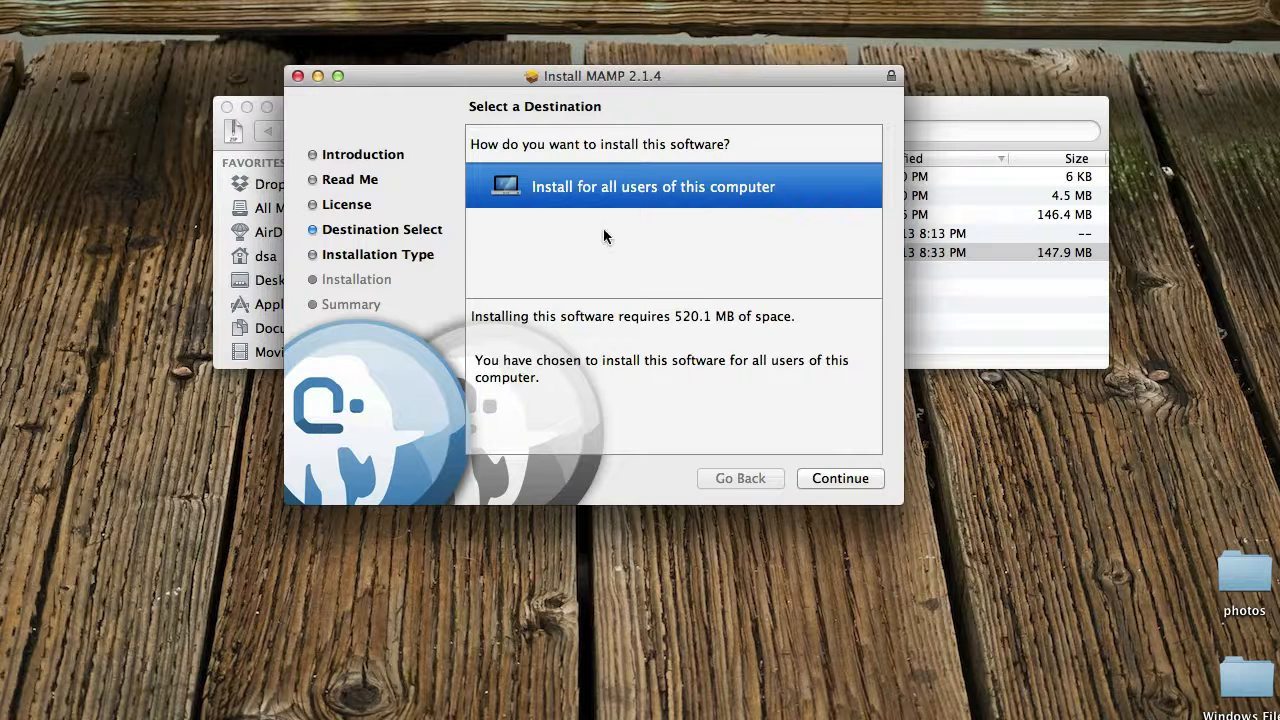
left_click(842, 488)
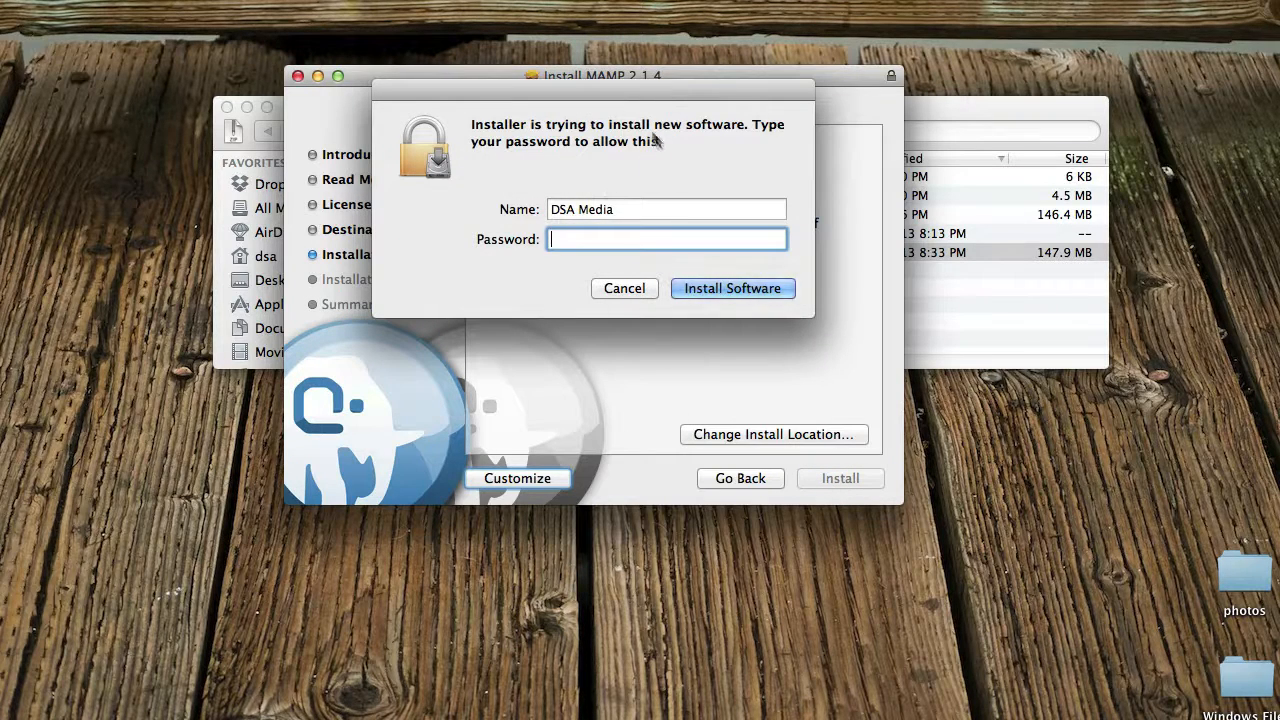
Enter the account password in the installer's authorization prompt, clear it again and cancel the prompt.
left_click_drag(618, 92, 638, 90)
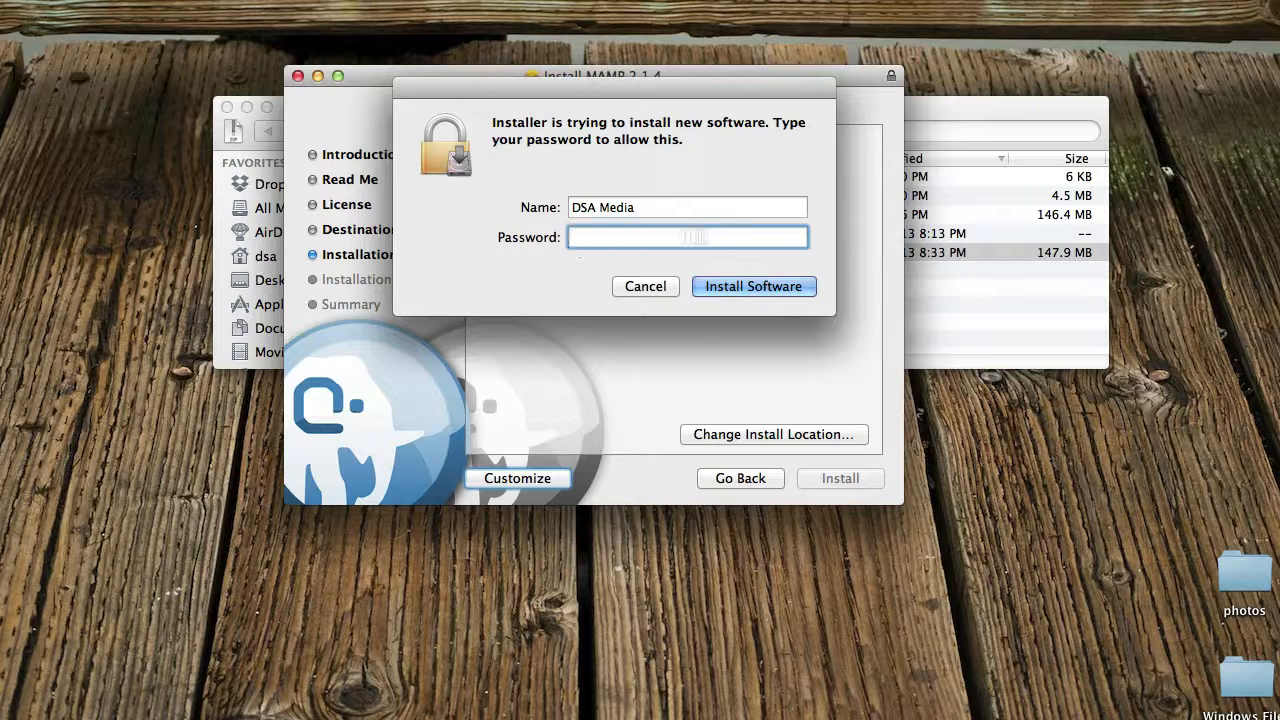
type("•••••")
key("BackSpace")
key("BackSpace")
key("BackSpace")
key("BackSpace")
key("BackSpace")
left_click(646, 288)
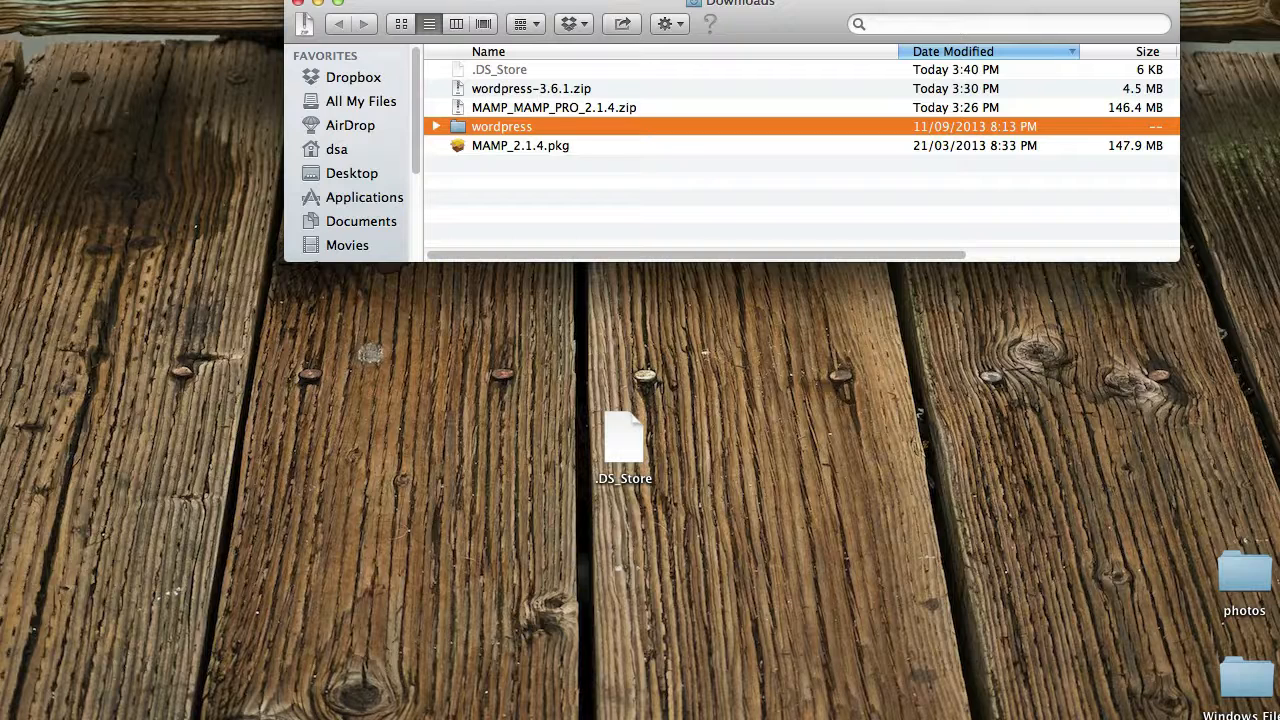
Create a new folder named testMamp in the home folder, using a new Finder window.
key("super+n")
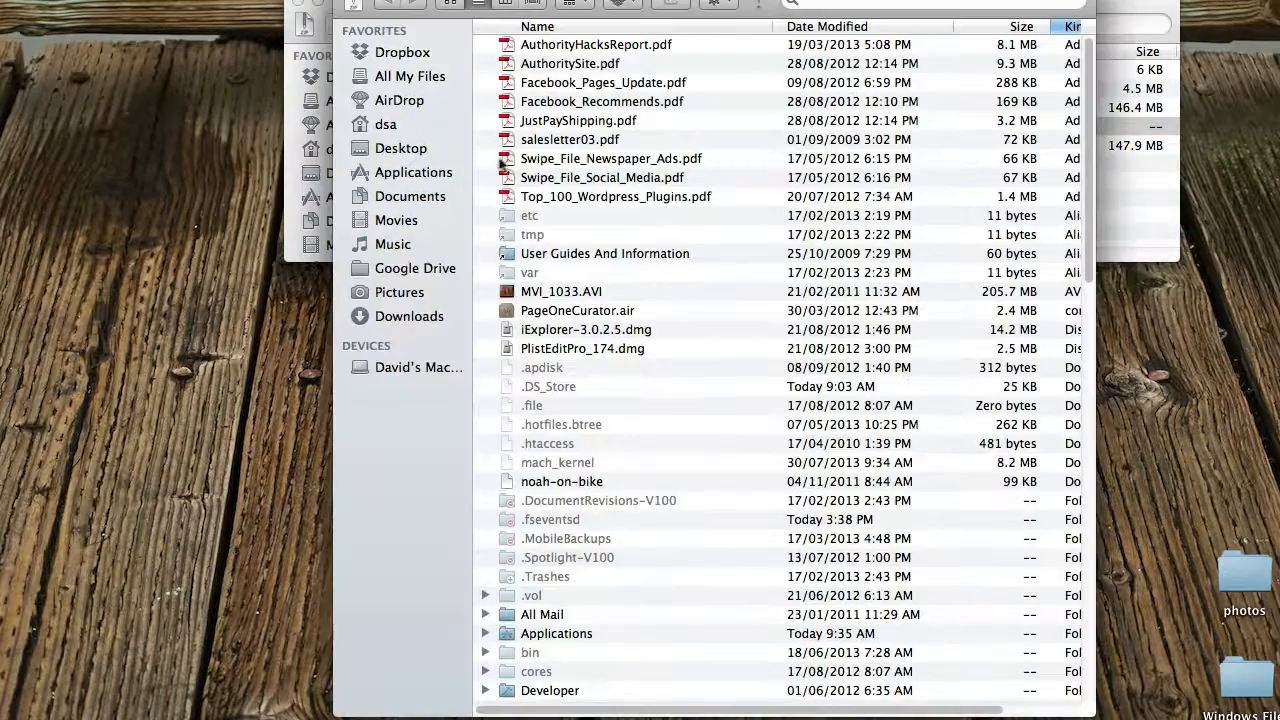
left_click(382, 125)
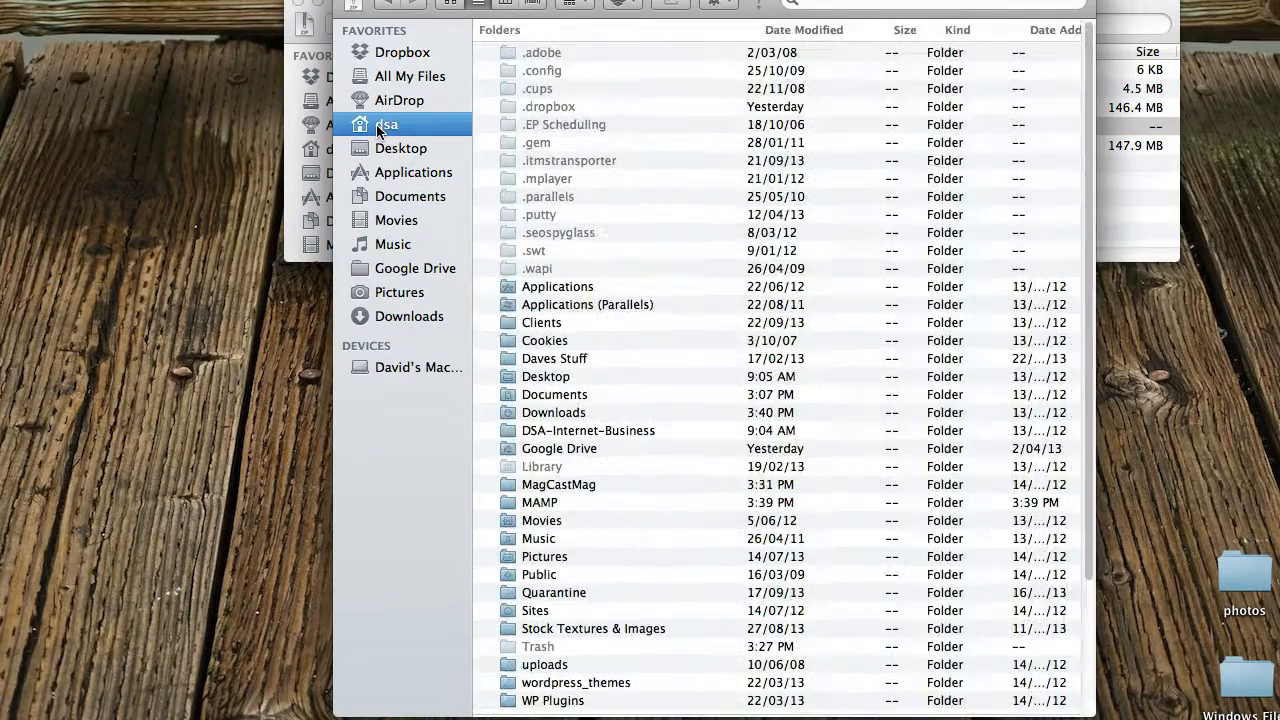
scroll(560, 235, "down", 5)
scroll(570, 235, "up", 3)
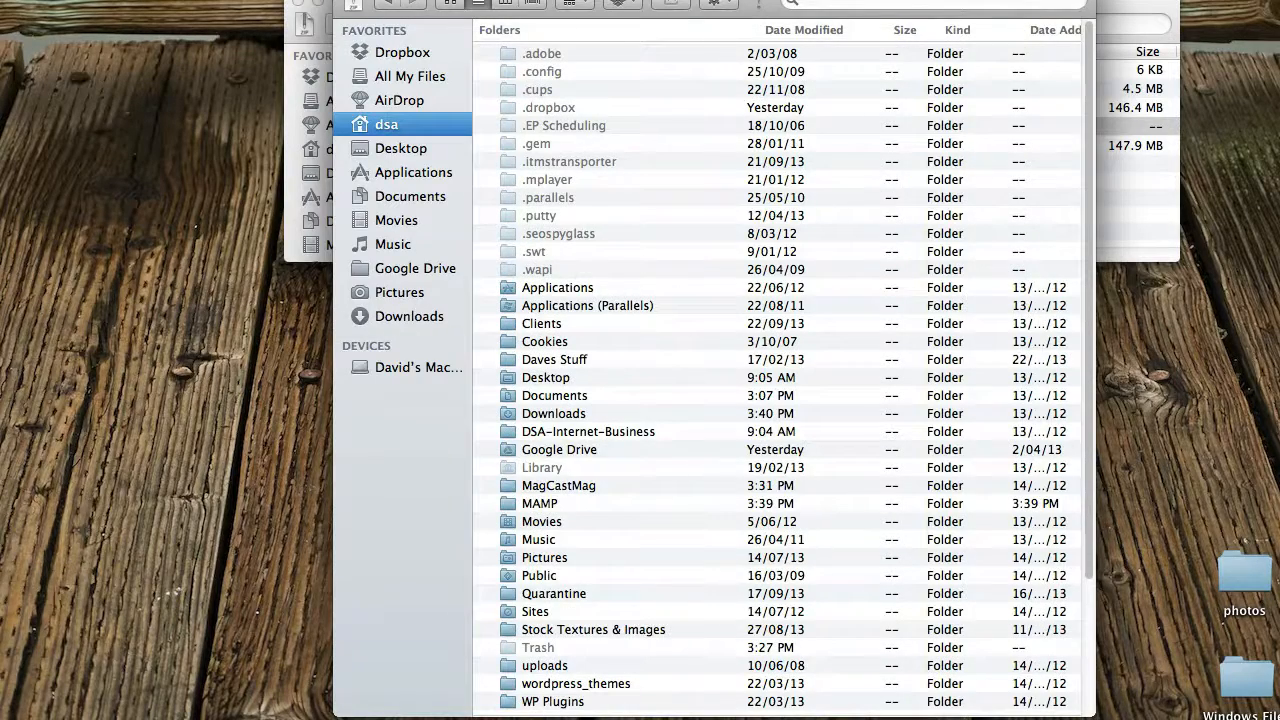
left_click(5, 0)
left_click(34, 0)
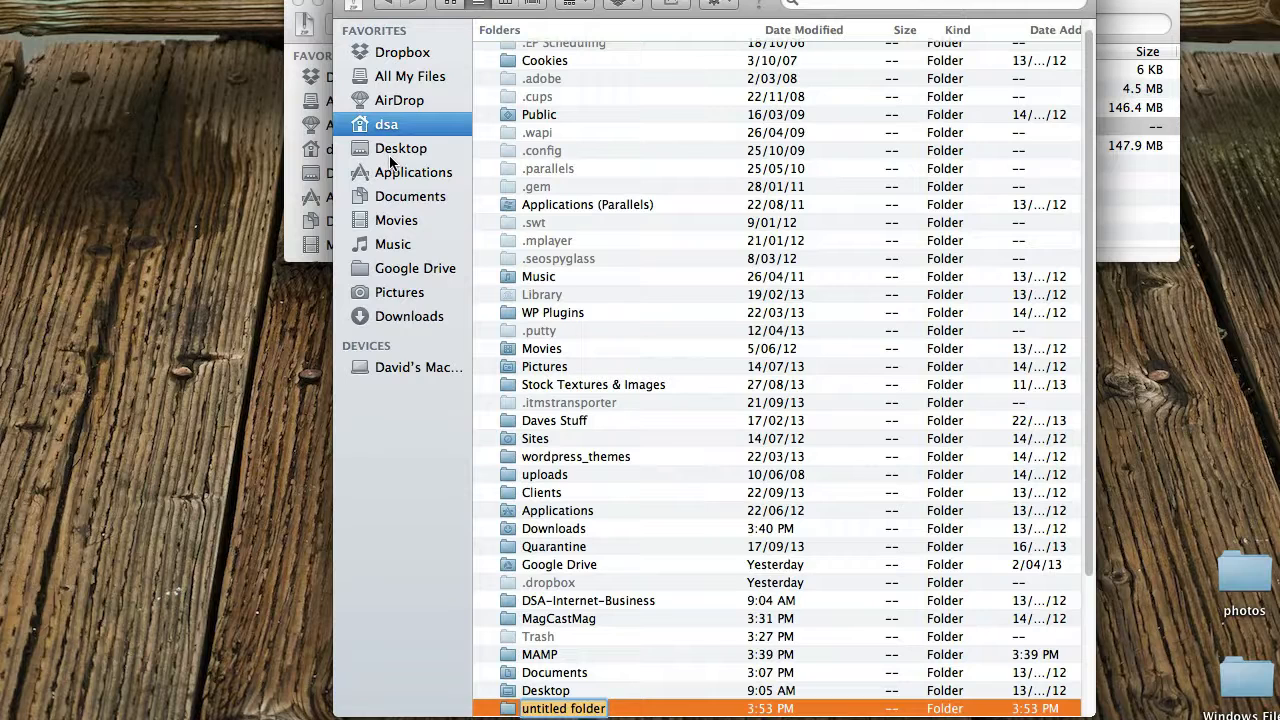
type("test")
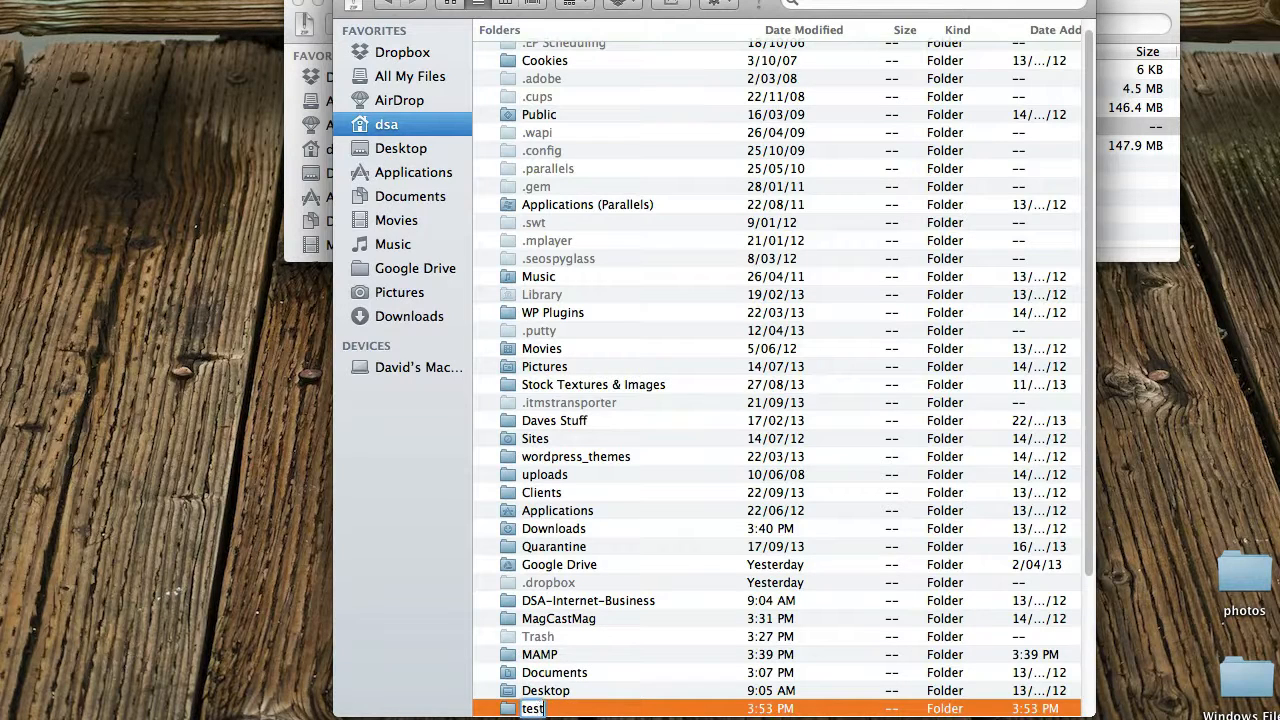
type("Mamp")
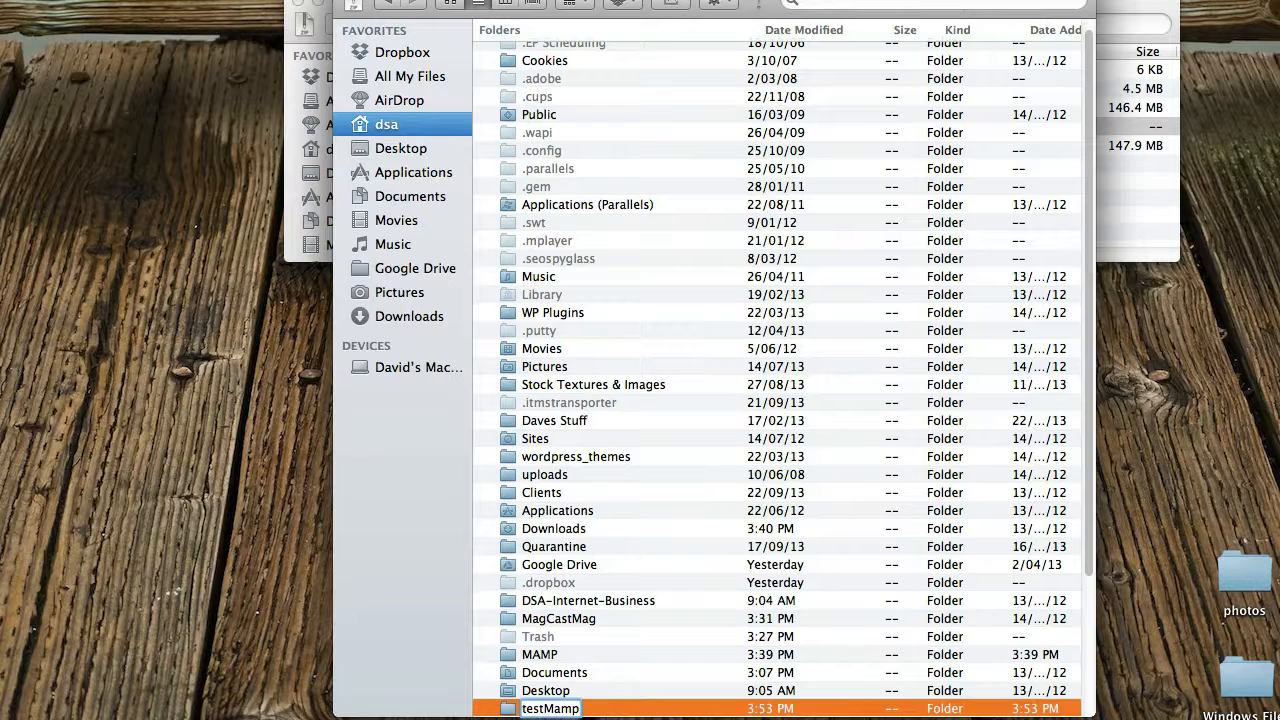
key("Return")
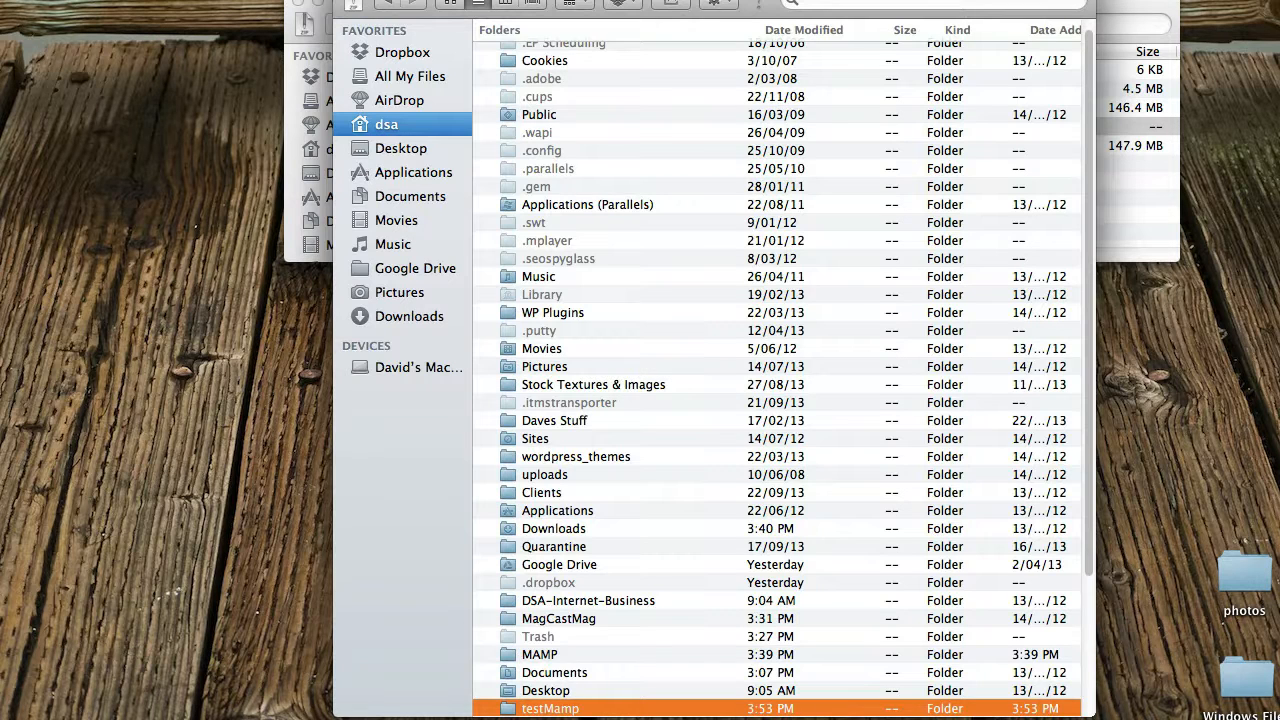
Move the extracted wordpress folder from Downloads into the testMamp folder.
double_click(508, 710)
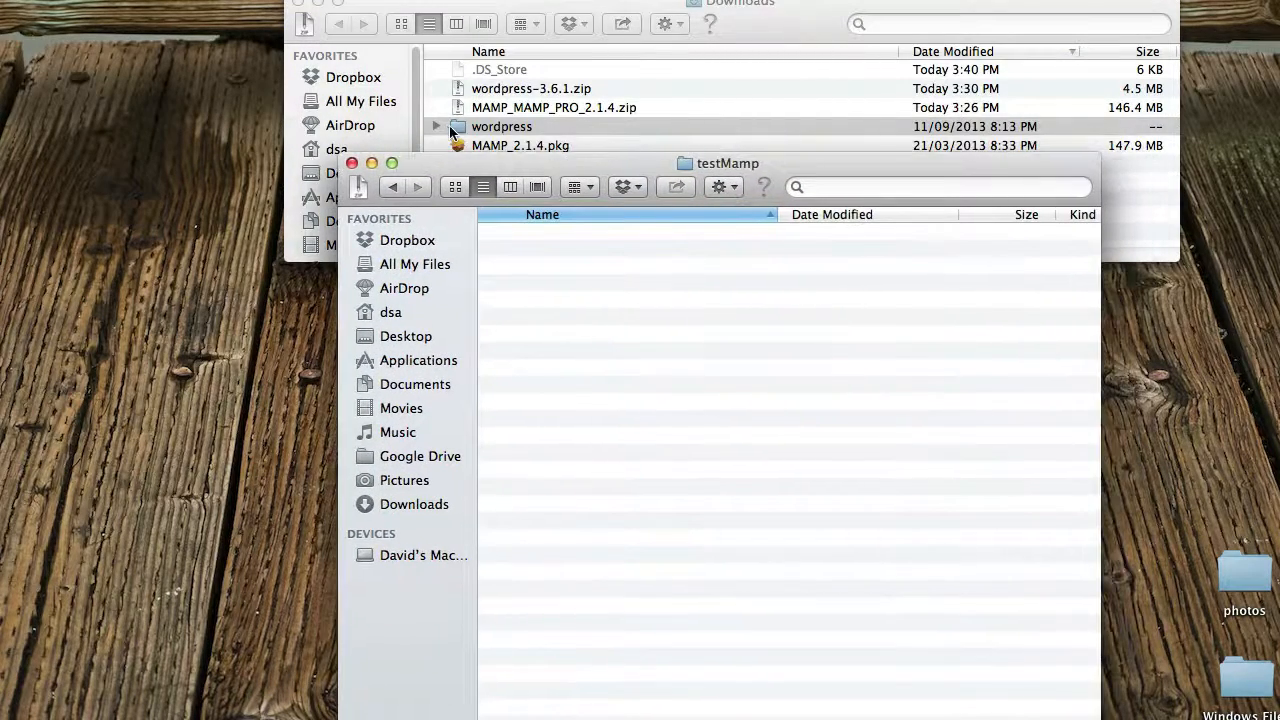
left_click(460, 127)
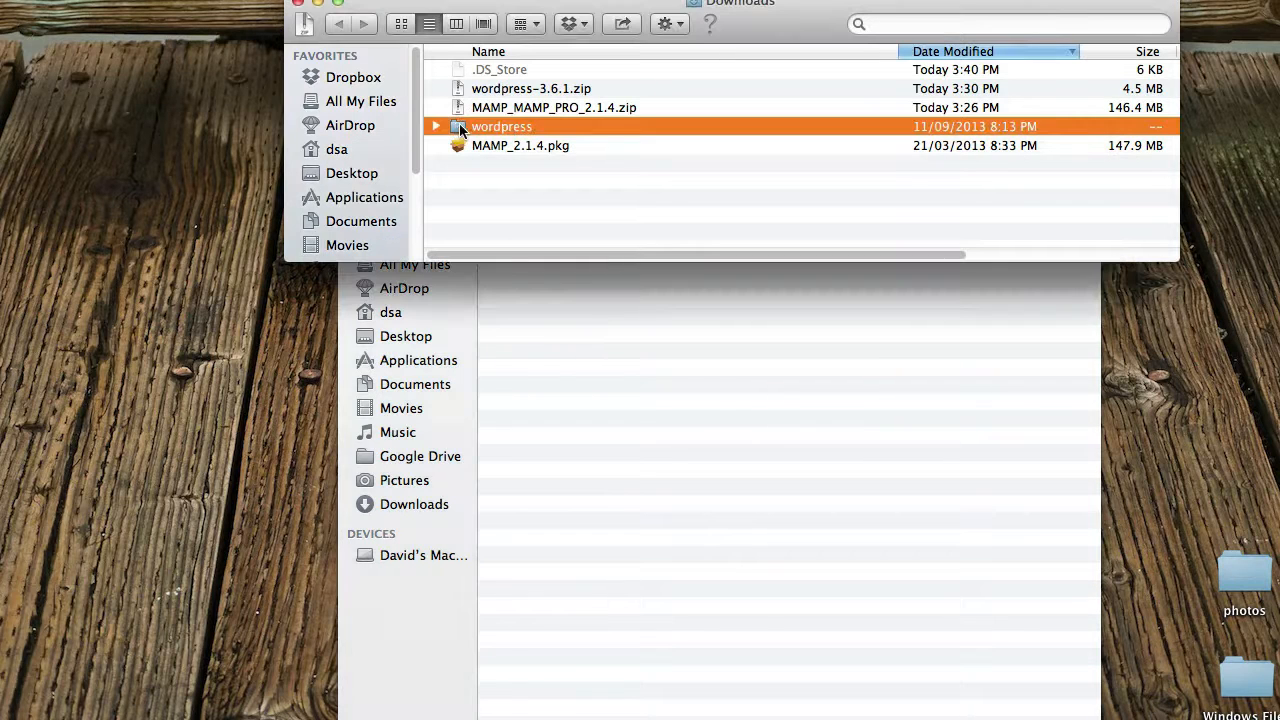
left_click_drag(460, 127, 565, 338)
left_click(565, 337)
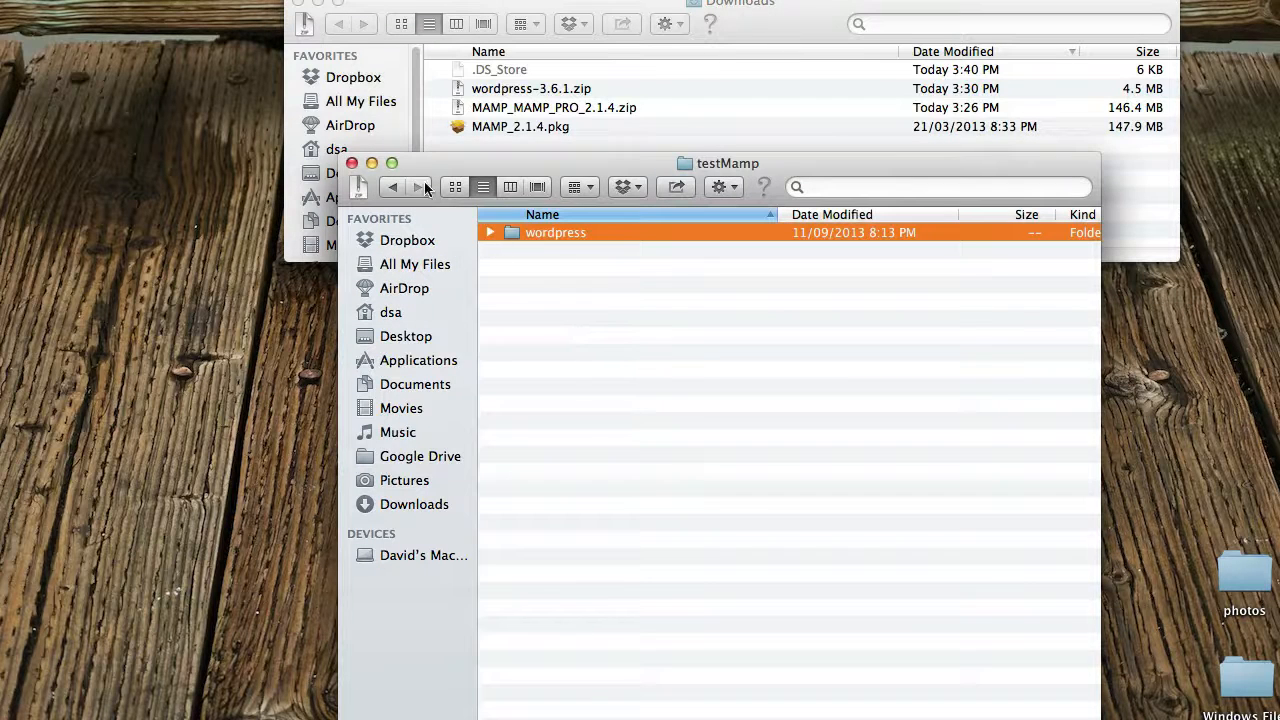
Expand the wordpress folder inside testMamp to inspect its files, and collapse it again.
left_click_drag(424, 181, 399, 46)
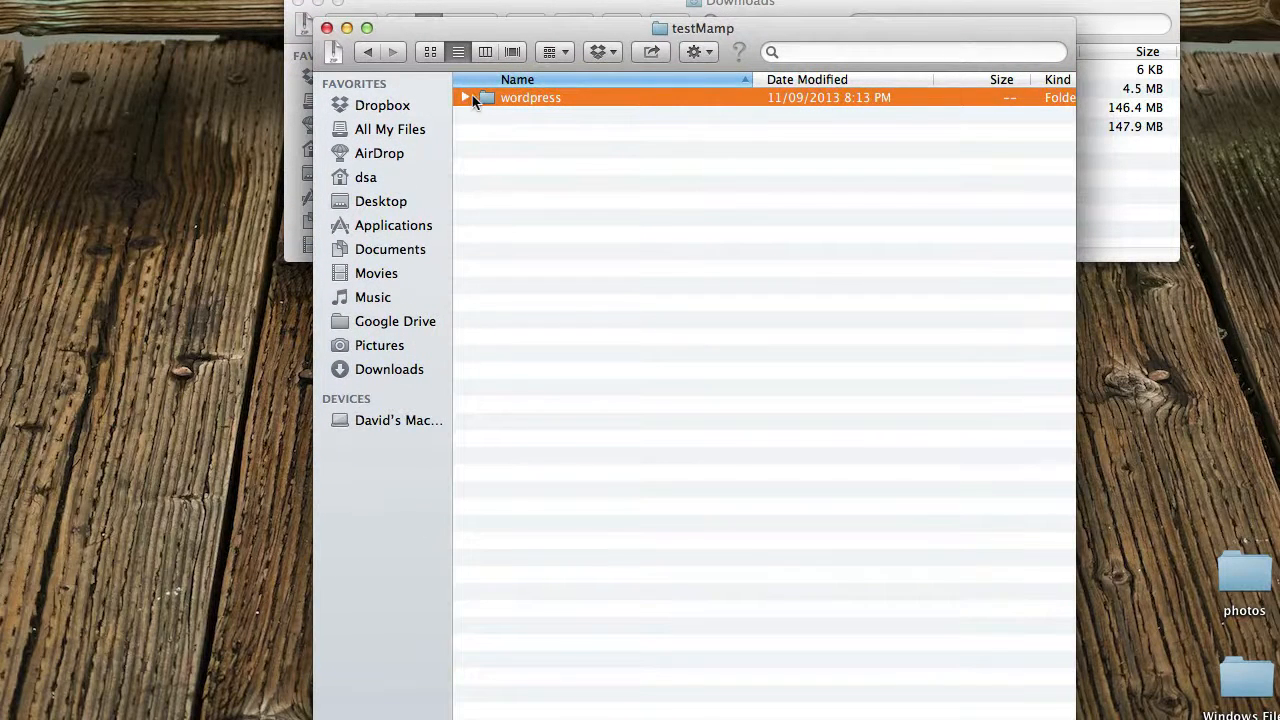
left_click(464, 96)
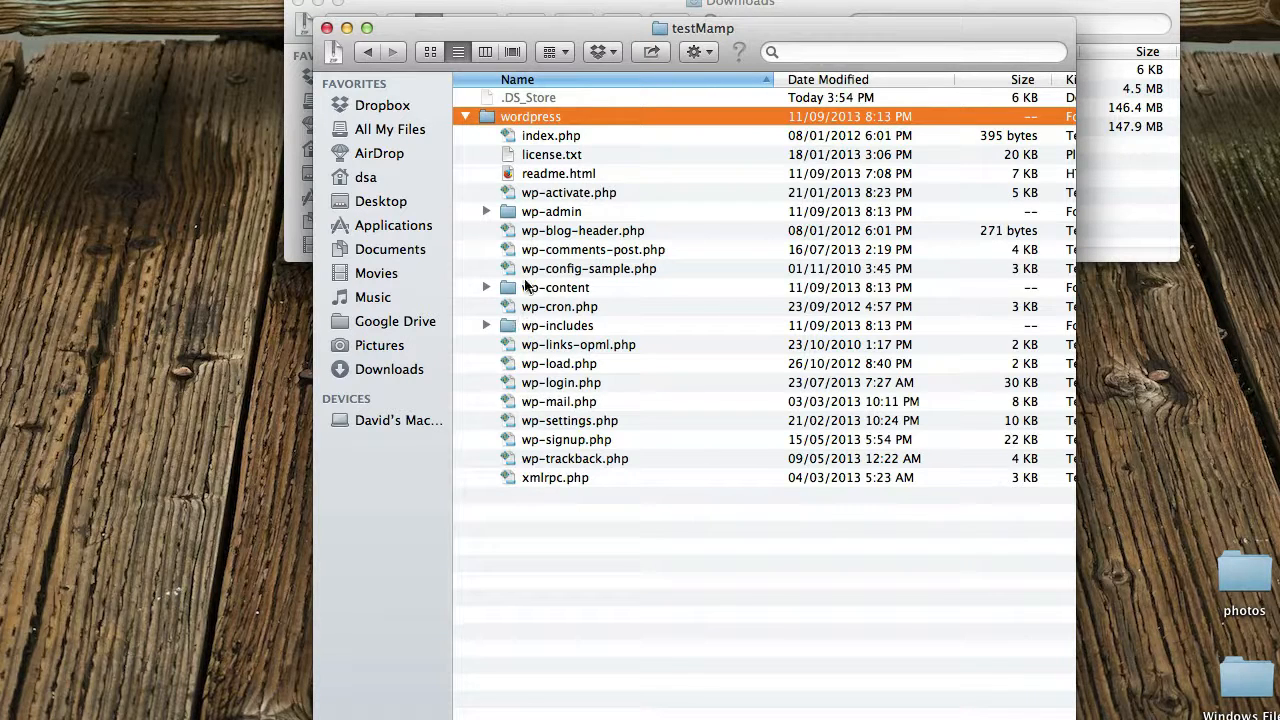
left_click(465, 116)
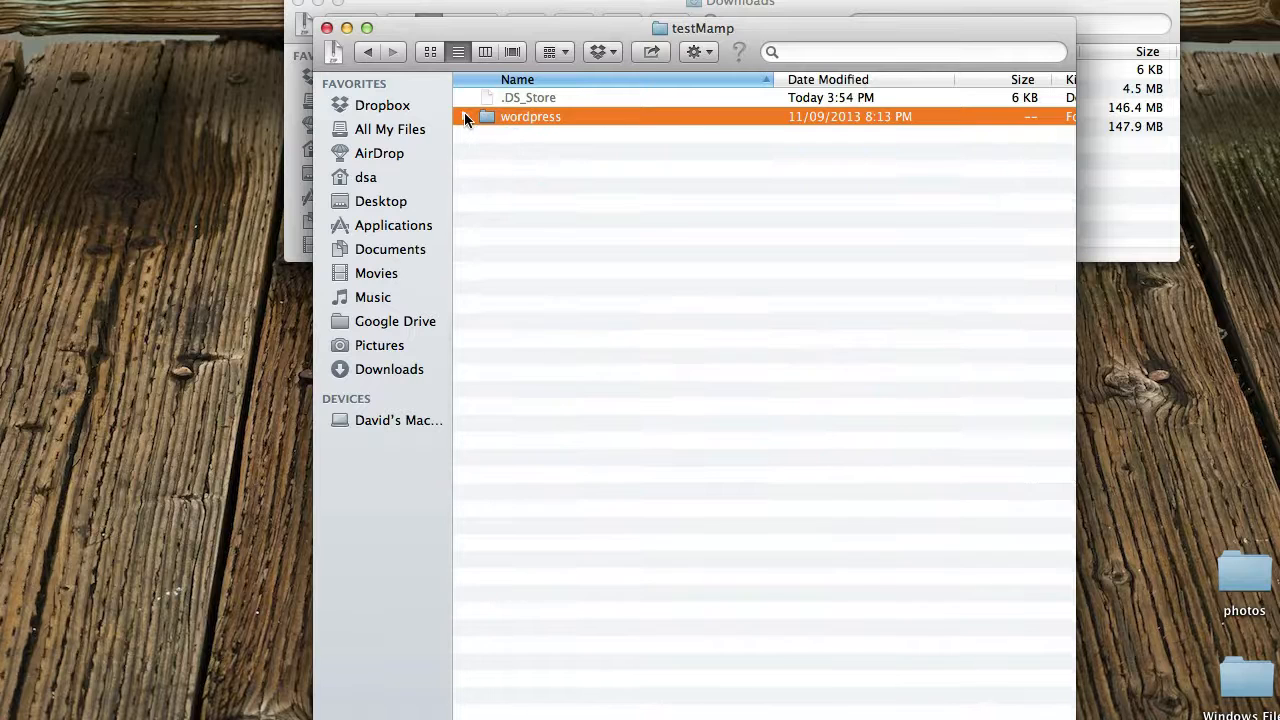
Check where the testMamp folder sits in the home folder, reopen it to view its contents, and close its window.
left_click(371, 52)
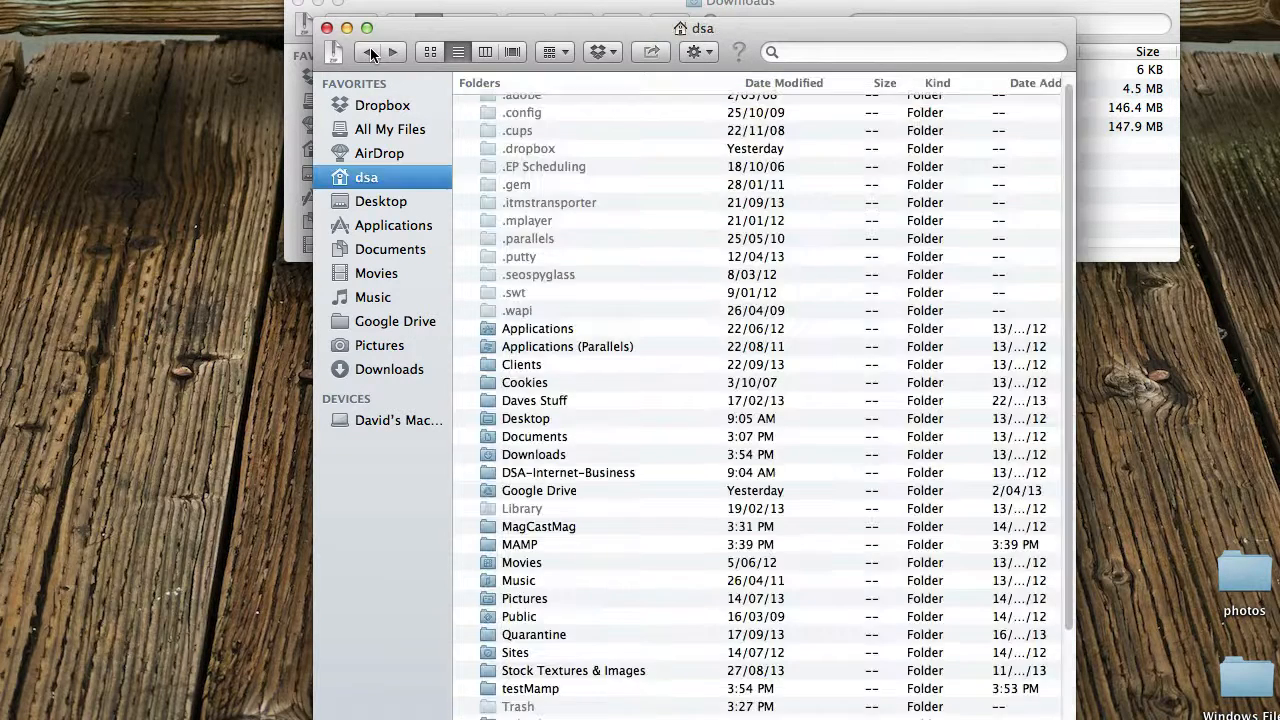
scroll(545, 585, "down", 5)
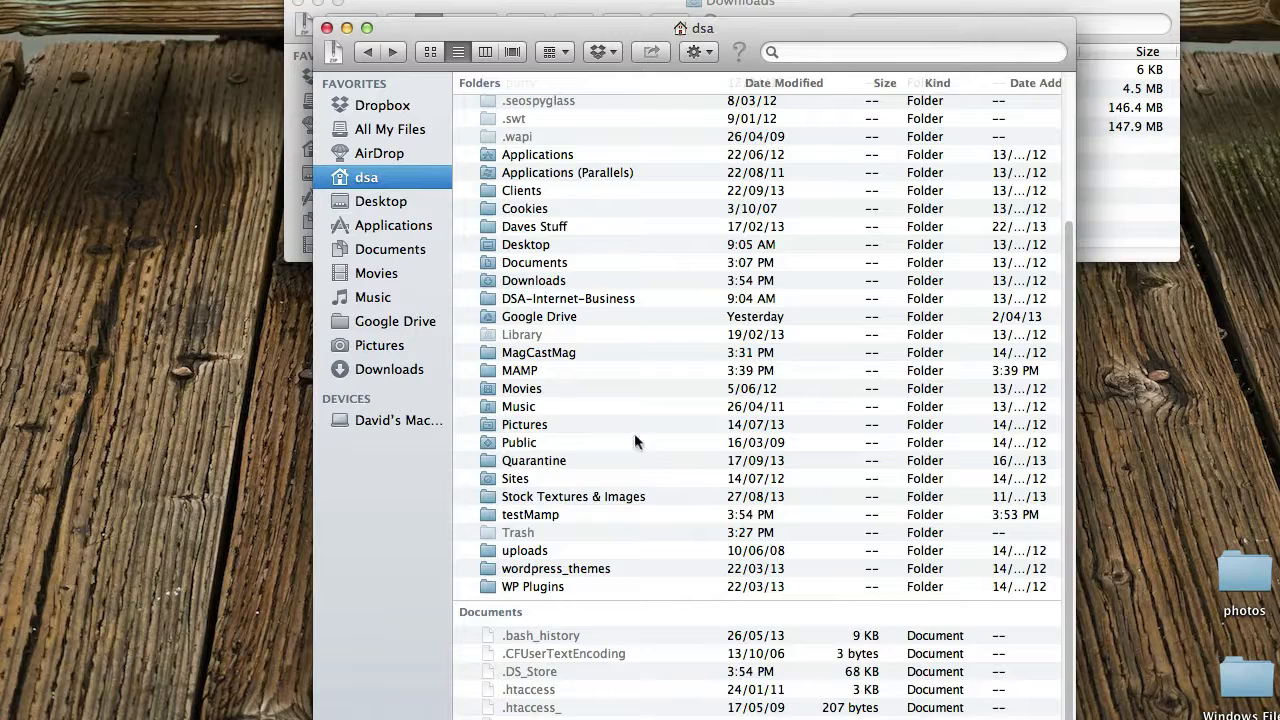
scroll(598, 382, "up", 5)
scroll(590, 365, "down", 4)
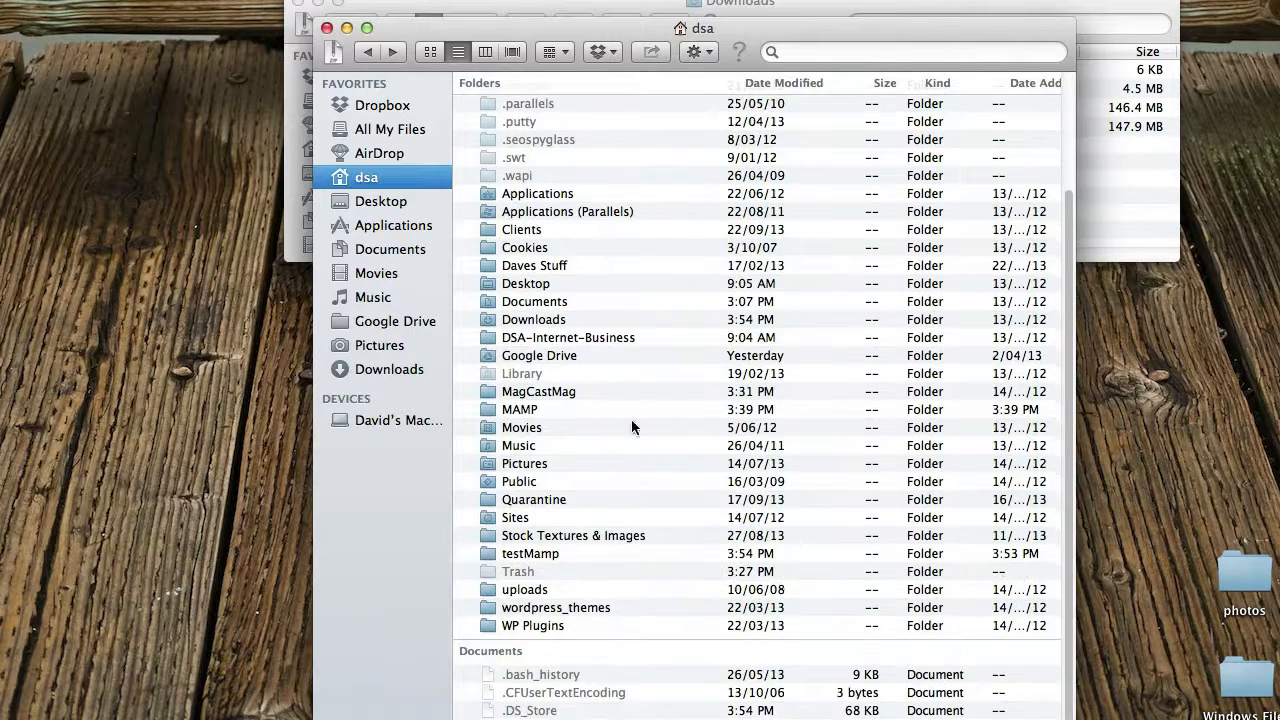
left_click(525, 560)
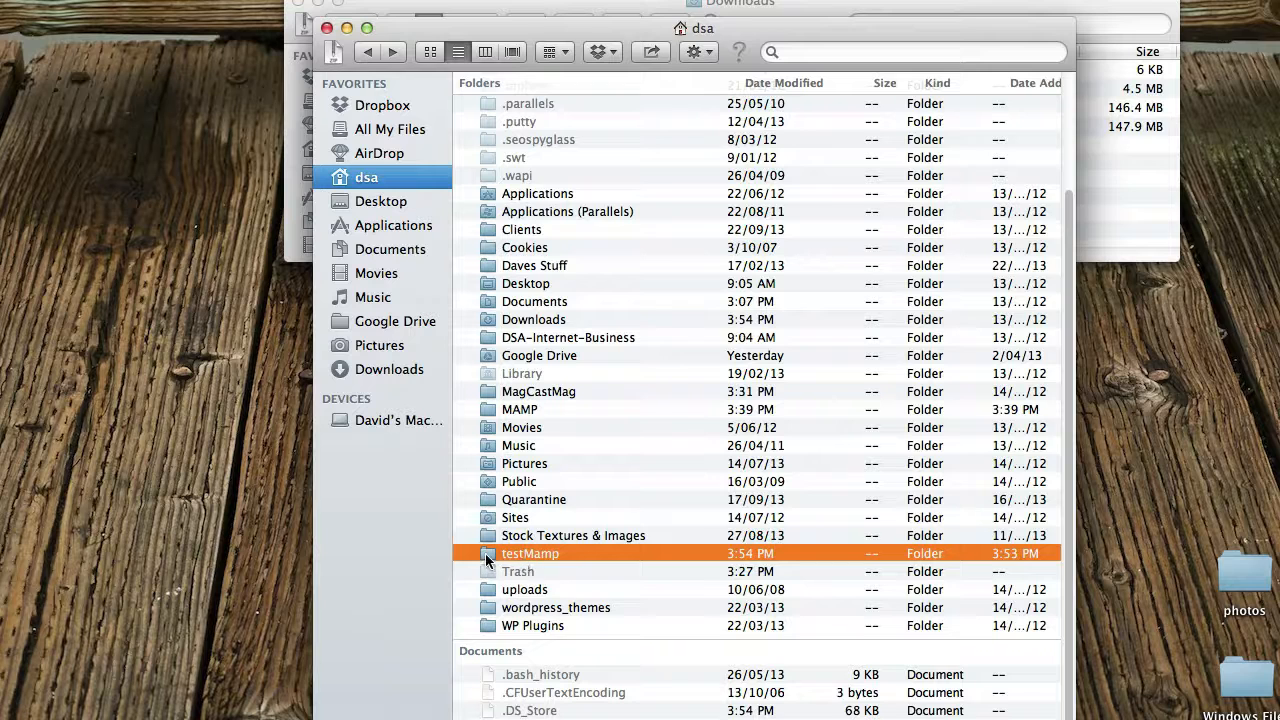
double_click(486, 555)
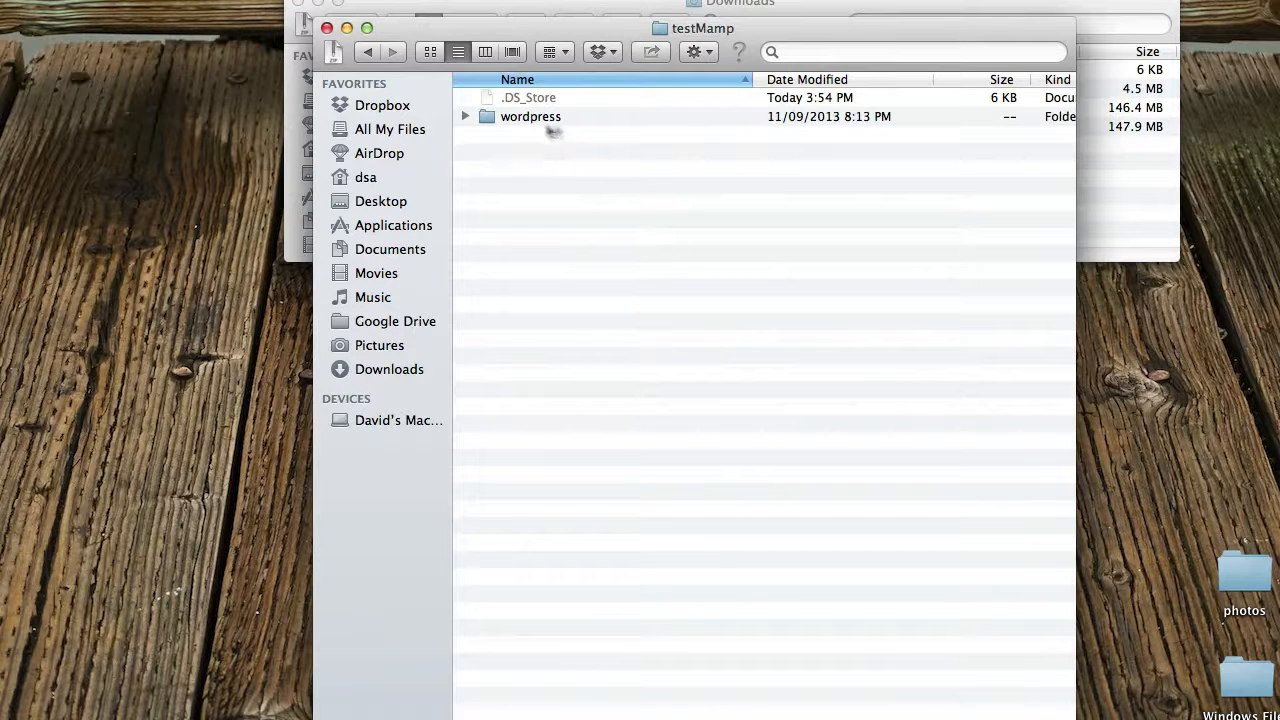
left_click(327, 29)
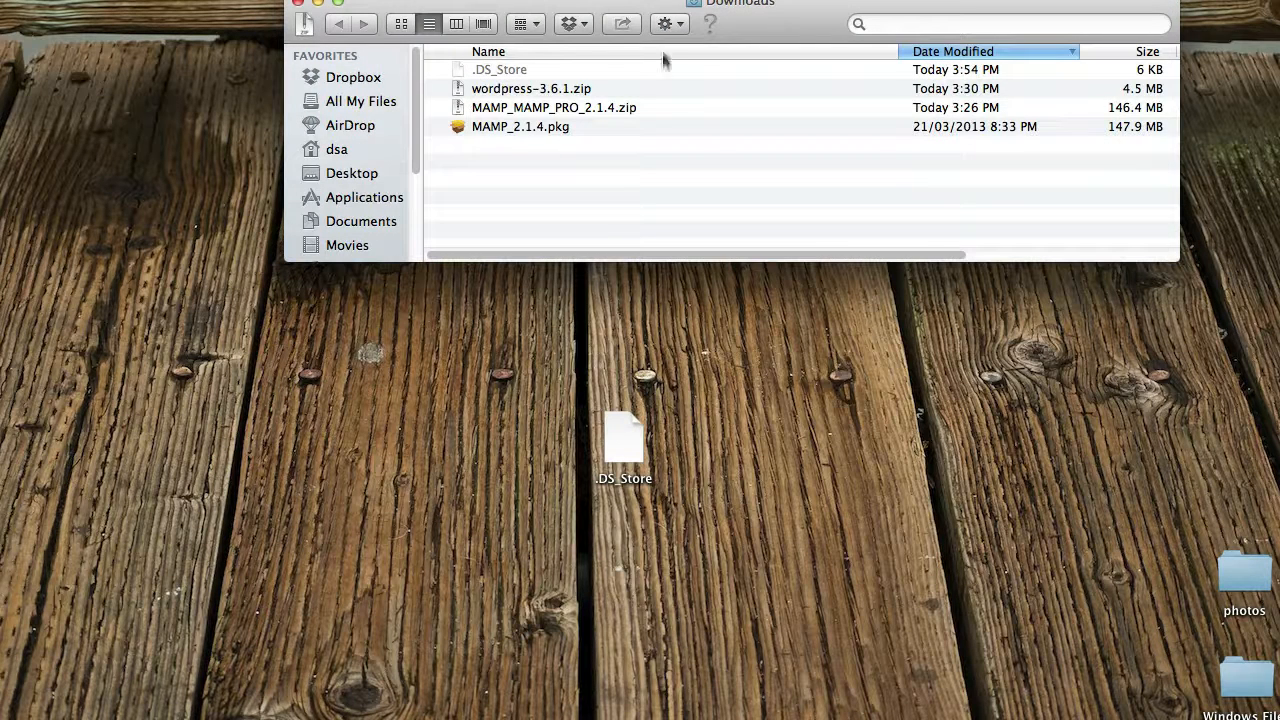